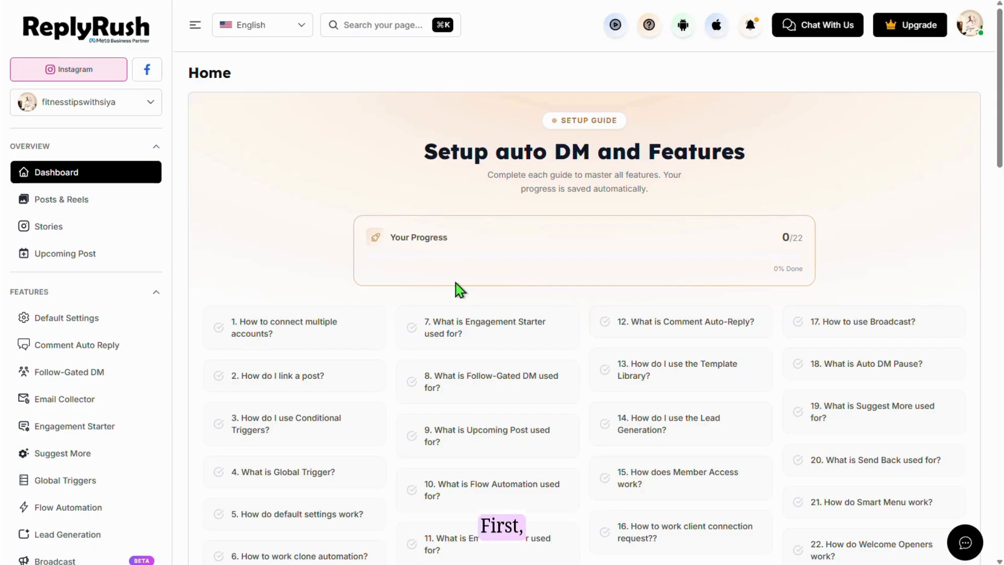
# - Open the Lead Generation page from the left sidebar
pyautogui.click(107, 546)
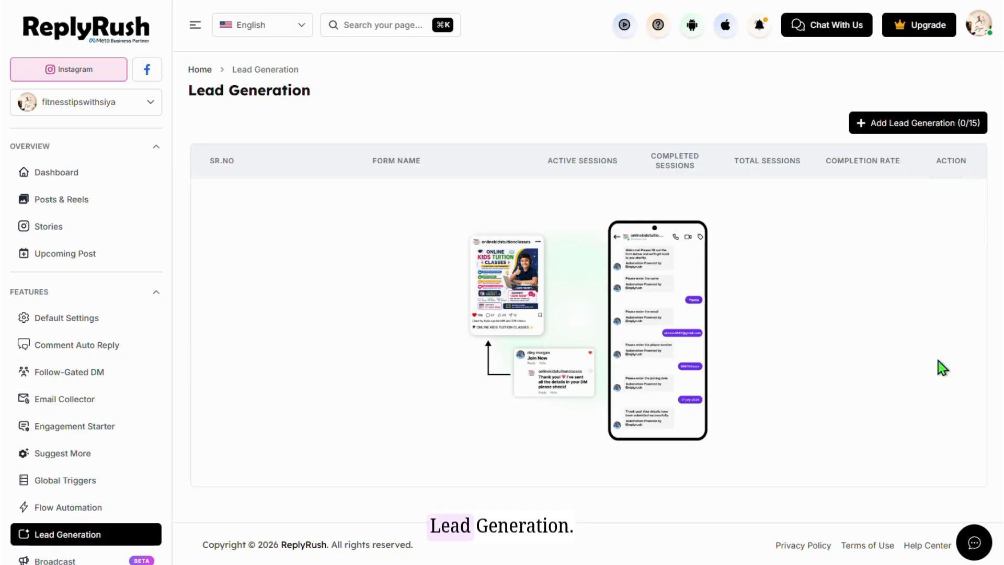
# - Create a new lead generation form named 'Join meeting'
pyautogui.click(907, 131)
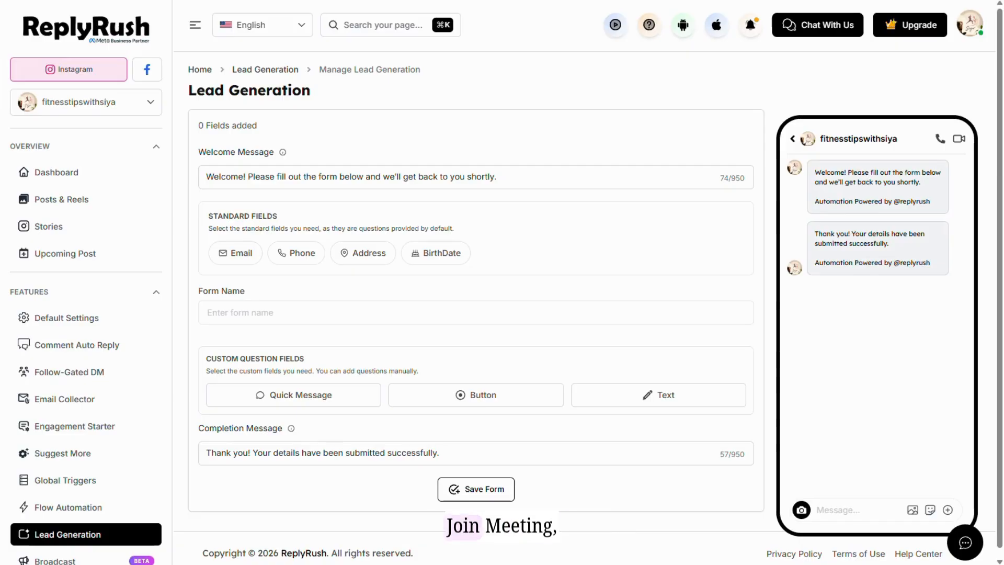
pyautogui.click(253, 315)
pyautogui.click(301, 340)
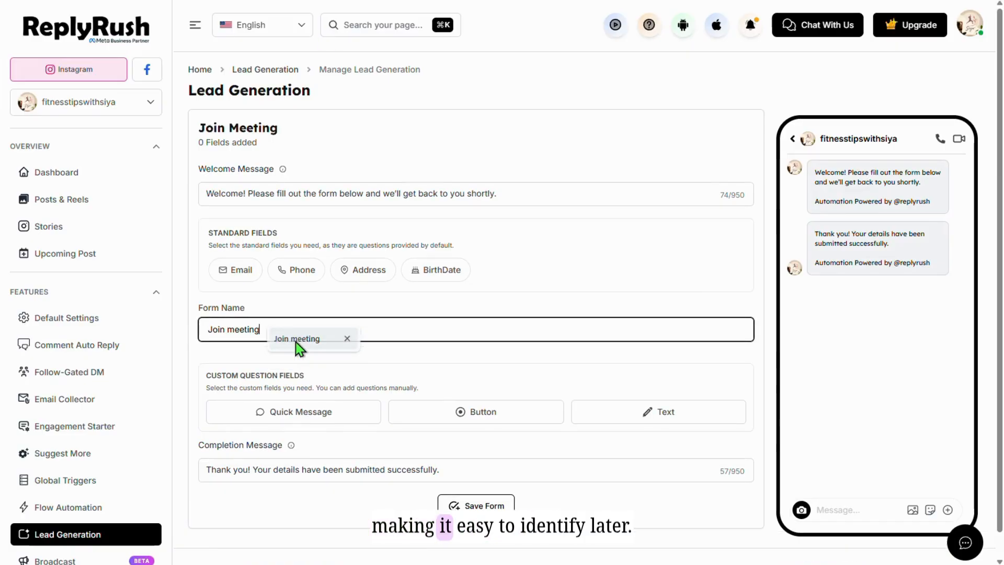
pyautogui.click(298, 351)
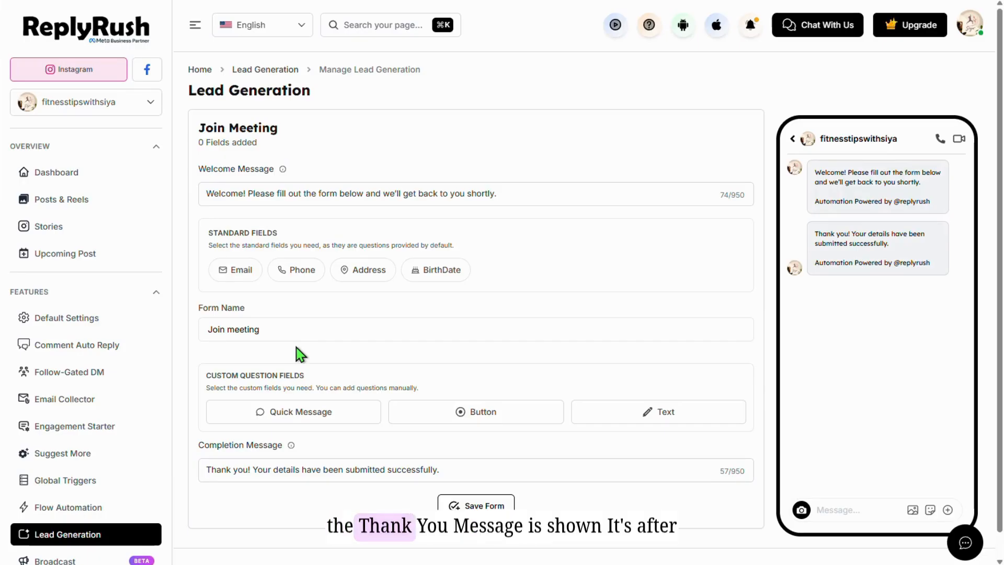
pyautogui.click(301, 333)
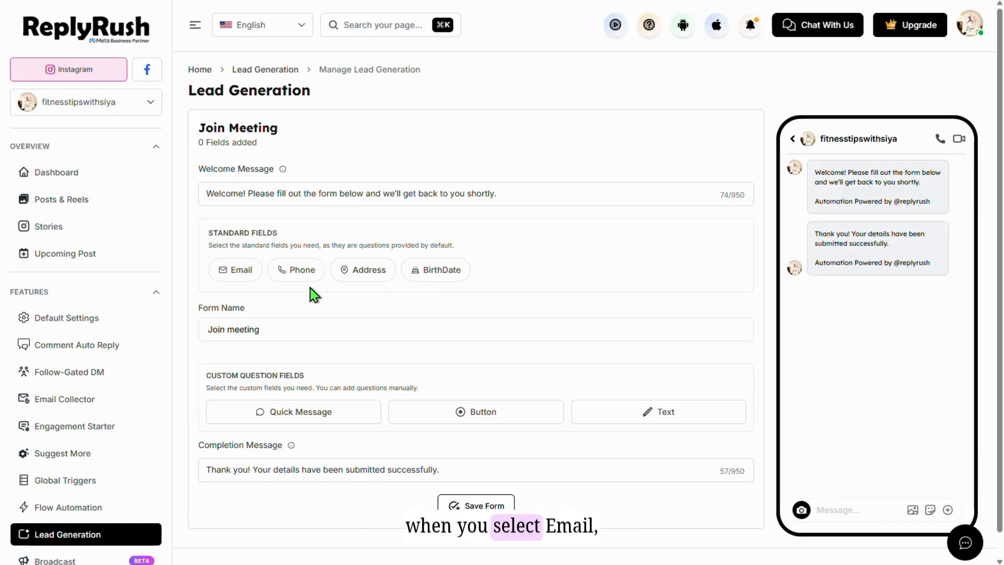
# - Add the Email, Phone, Address and BirthDate standard fields to the Join meeting form
pyautogui.click(235, 273)
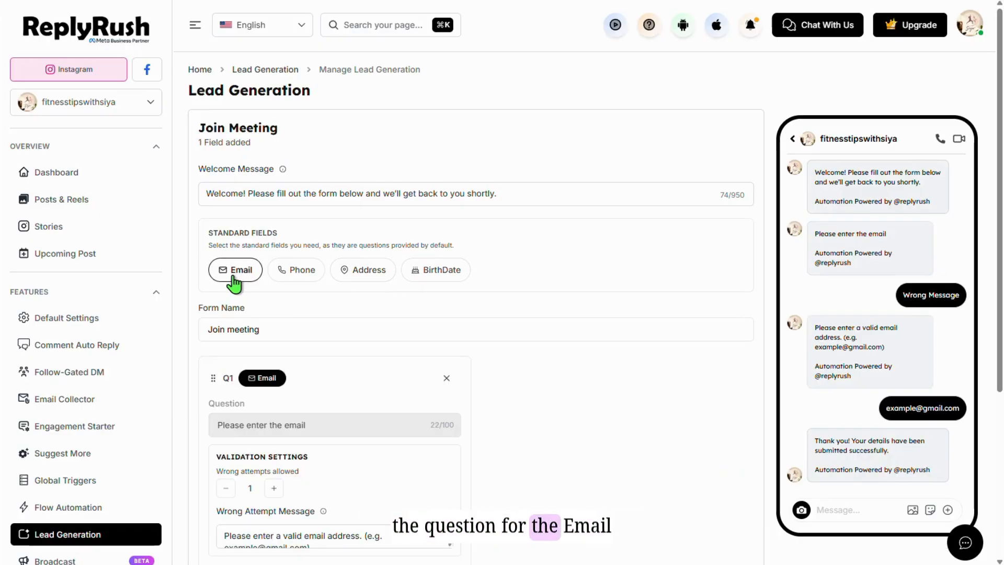
pyautogui.scroll(-2, 543, 368)
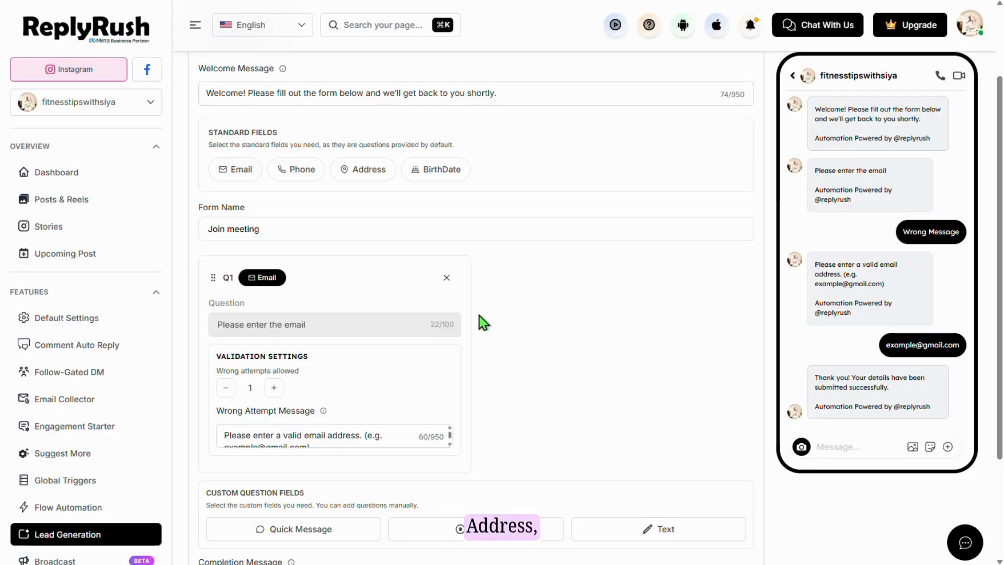
pyautogui.click(296, 169)
pyautogui.click(362, 169)
pyautogui.click(428, 169)
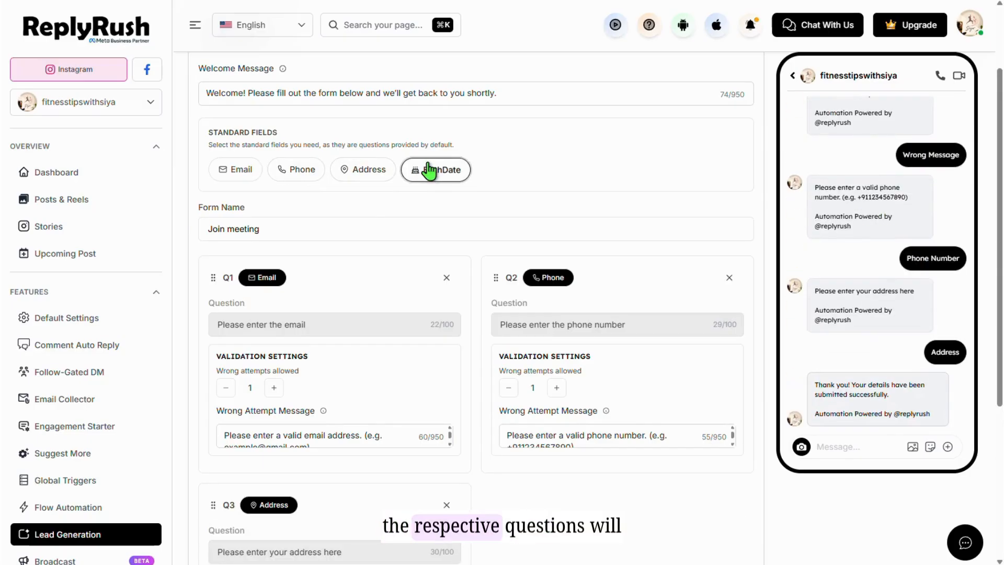
pyautogui.scroll(-2, 451, 320)
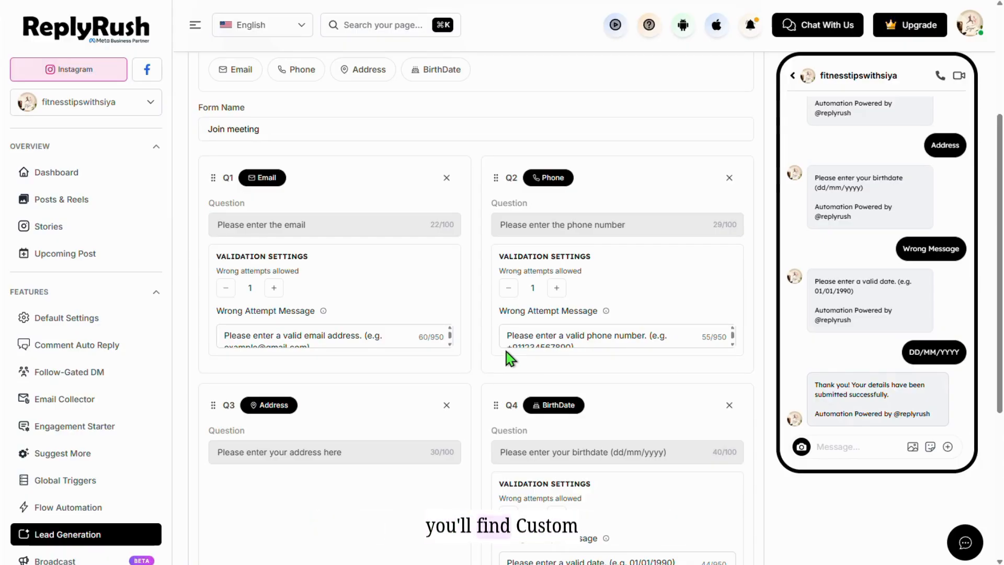
pyautogui.scroll(-5, 395, 392)
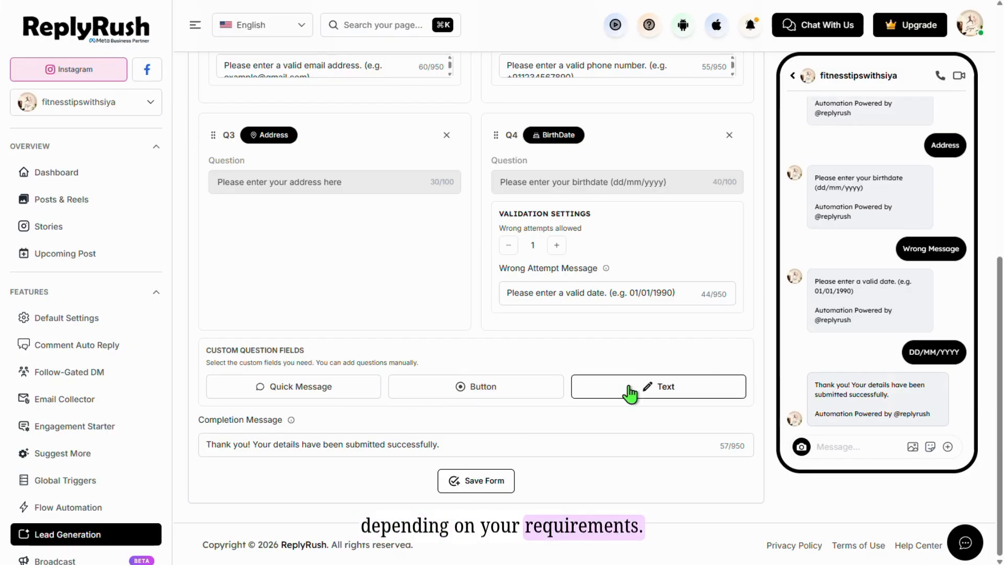
# - Add two quick message questions, 'Are you Intreste' and 'More Information?'
pyautogui.click(343, 387)
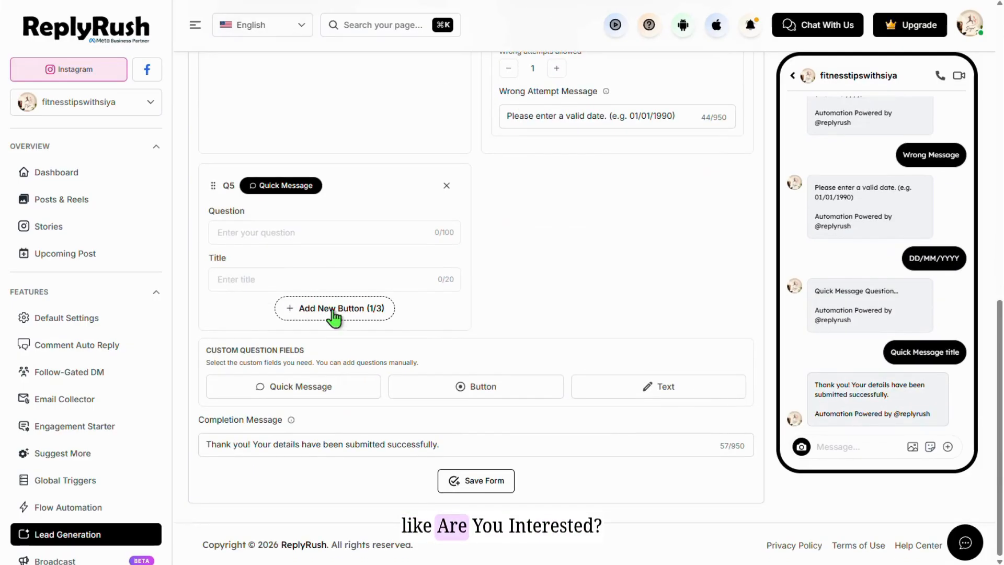
pyautogui.click(304, 234)
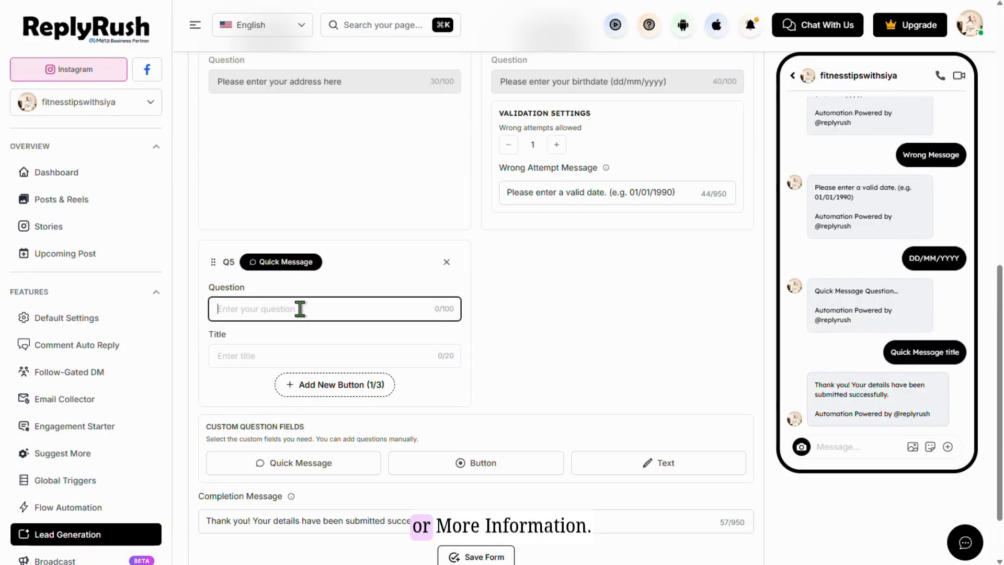
pyautogui.write('Are you Intrested?')
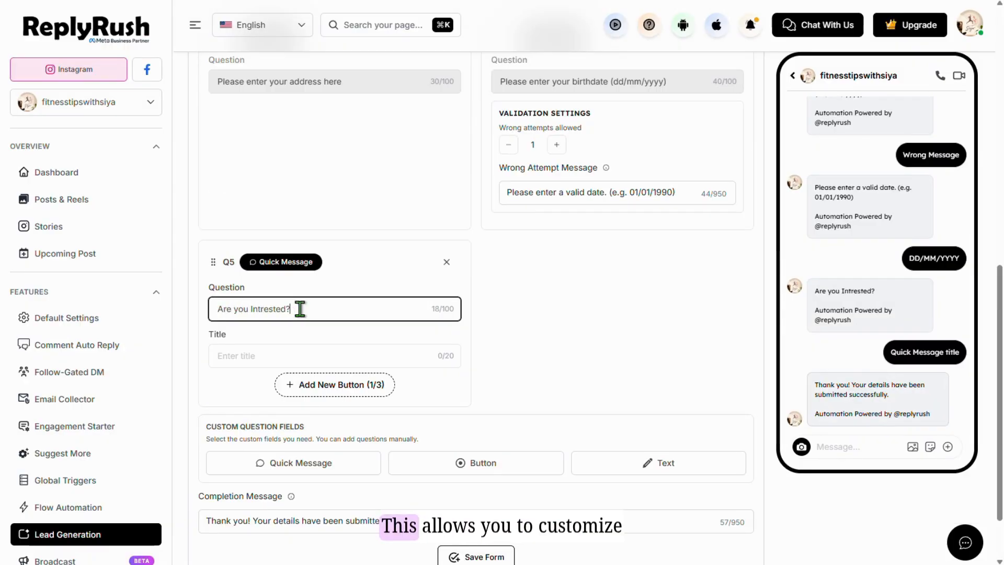
pyautogui.click(324, 463)
pyautogui.click(549, 309)
pyautogui.write('Mor')
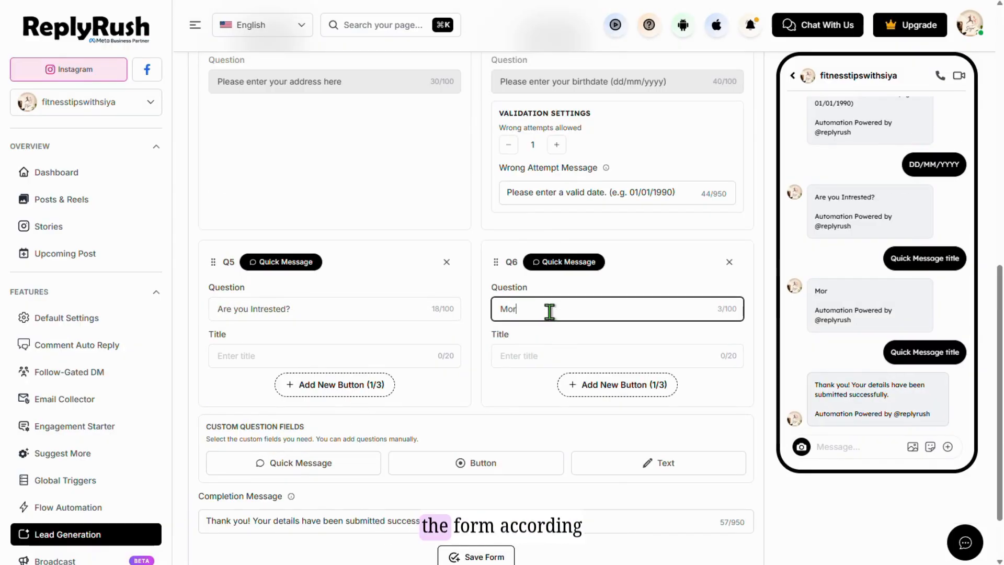
pyautogui.write('e Information?')
# - Title the quick messages Contact and More Info, and add an 'Are you ready?' button question
pyautogui.click(347, 355)
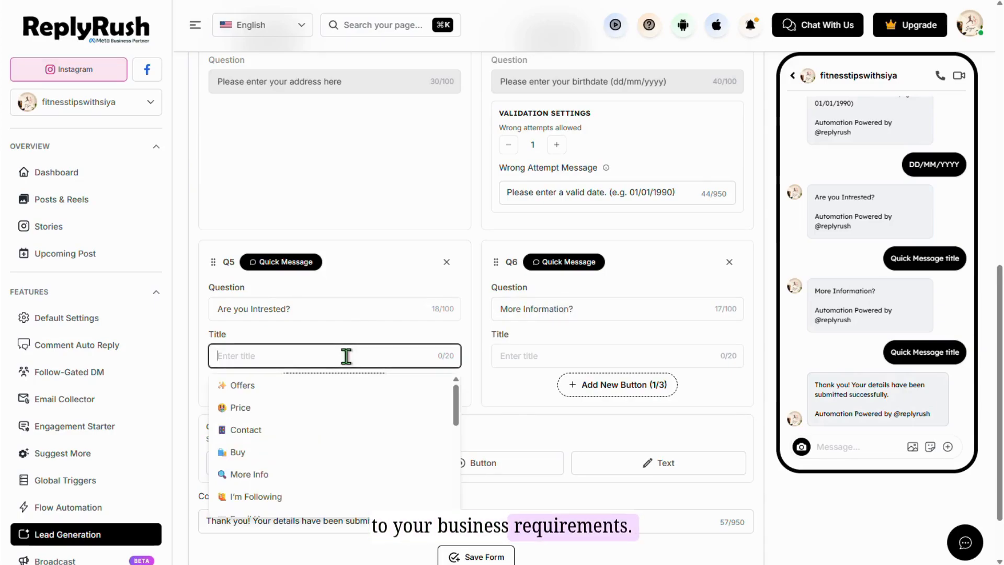
pyautogui.click(245, 429)
pyautogui.click(526, 356)
pyautogui.click(531, 473)
pyautogui.scroll(-2, 497, 399)
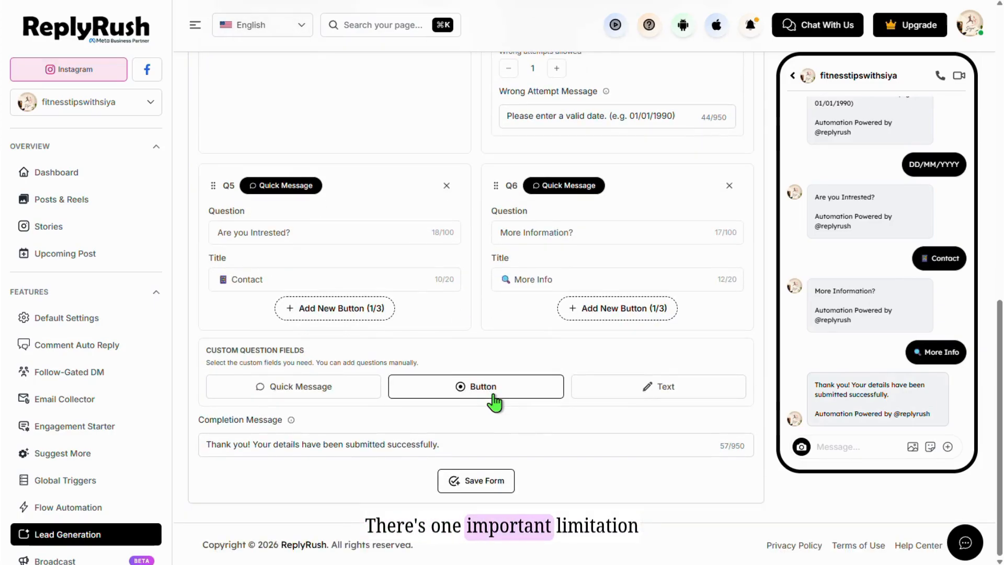
pyautogui.click(493, 396)
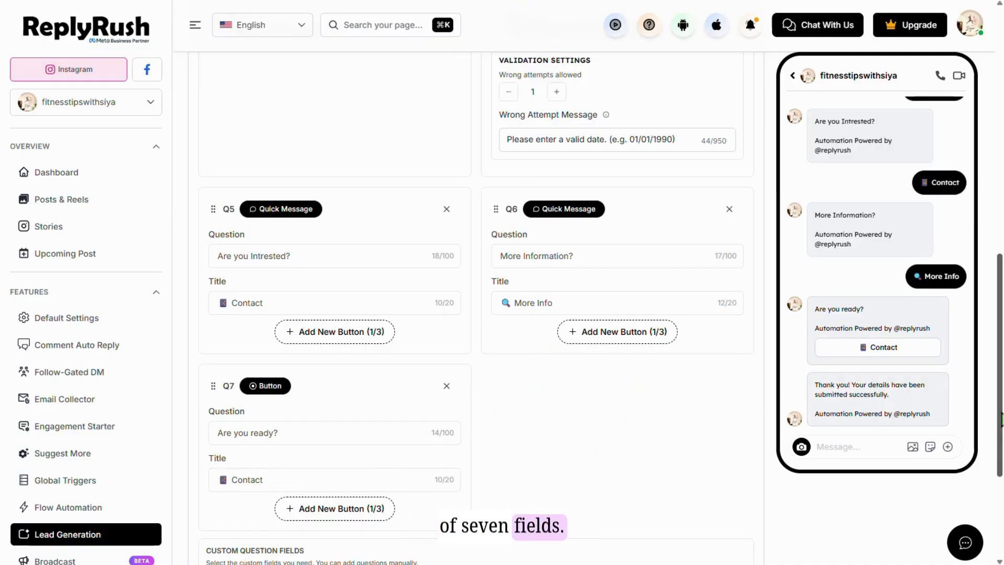
pyautogui.scroll(-2, 679, 439)
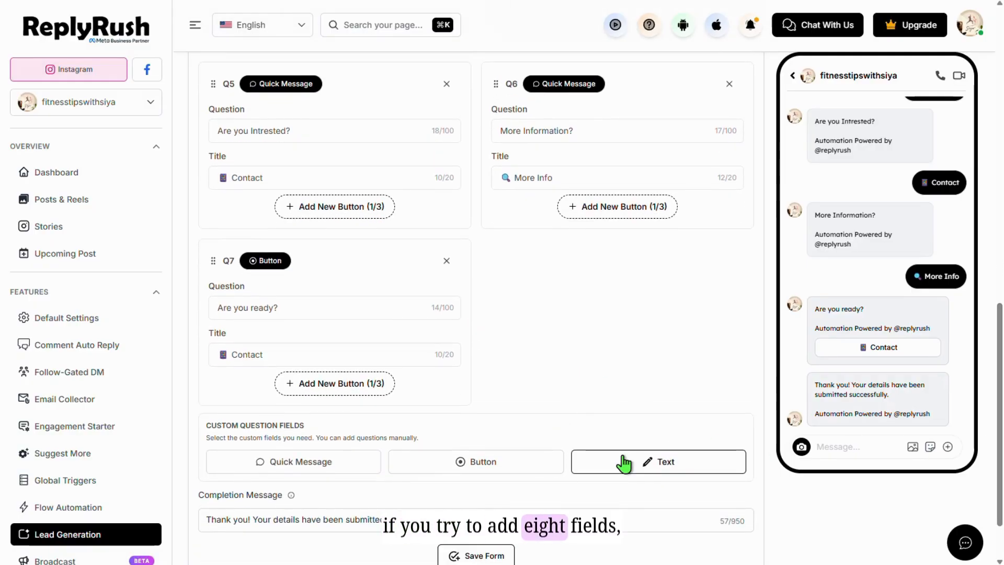
# - Add a Text question as an eighth field and attempt saving, hitting the seven-field limit error
pyautogui.click(624, 463)
pyautogui.scroll(-3, 442, 444)
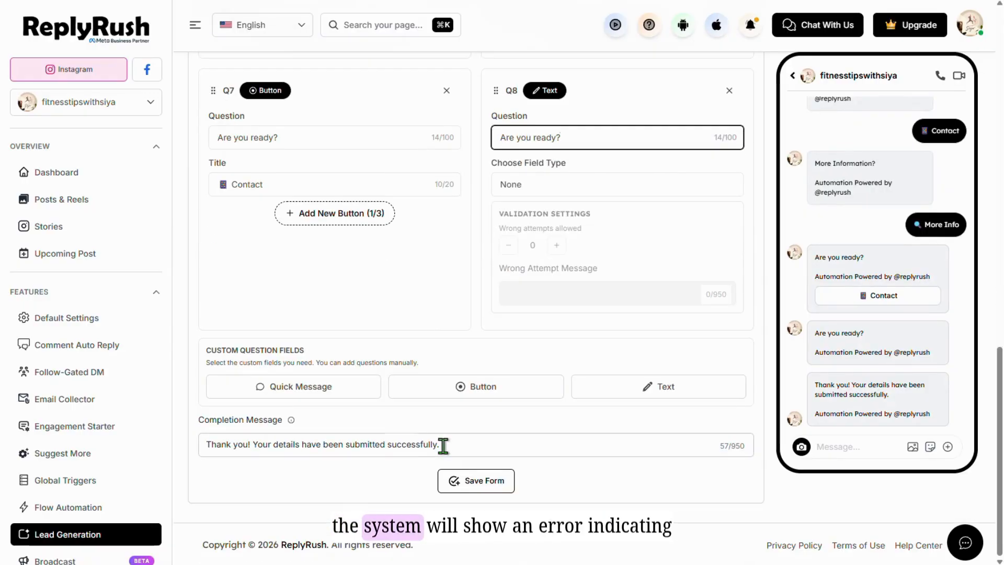
pyautogui.click(451, 489)
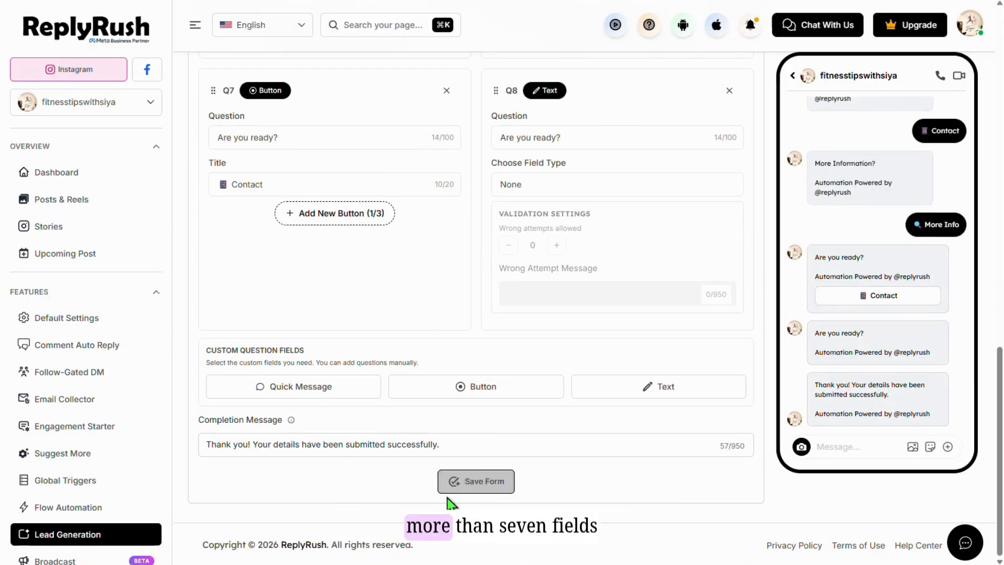
pyautogui.click(449, 490)
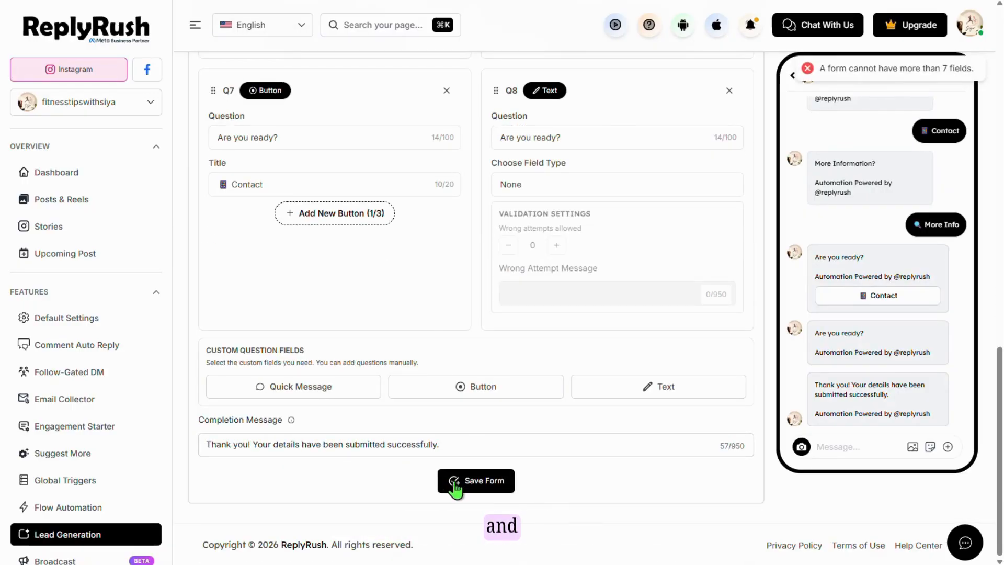
pyautogui.click(455, 489)
# - Delete the Text, a quick message and the BirthDate questions, then retry saving
pyautogui.click(729, 91)
pyautogui.scroll(8, 479, 157)
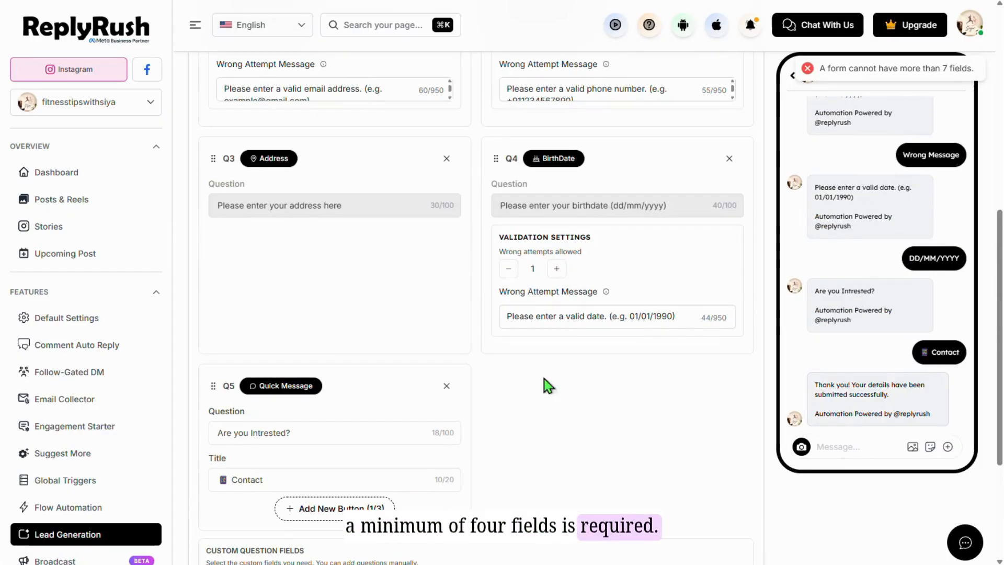
pyautogui.click(446, 386)
pyautogui.click(729, 158)
pyautogui.scroll(6, 533, 314)
pyautogui.scroll(-6, 542, 440)
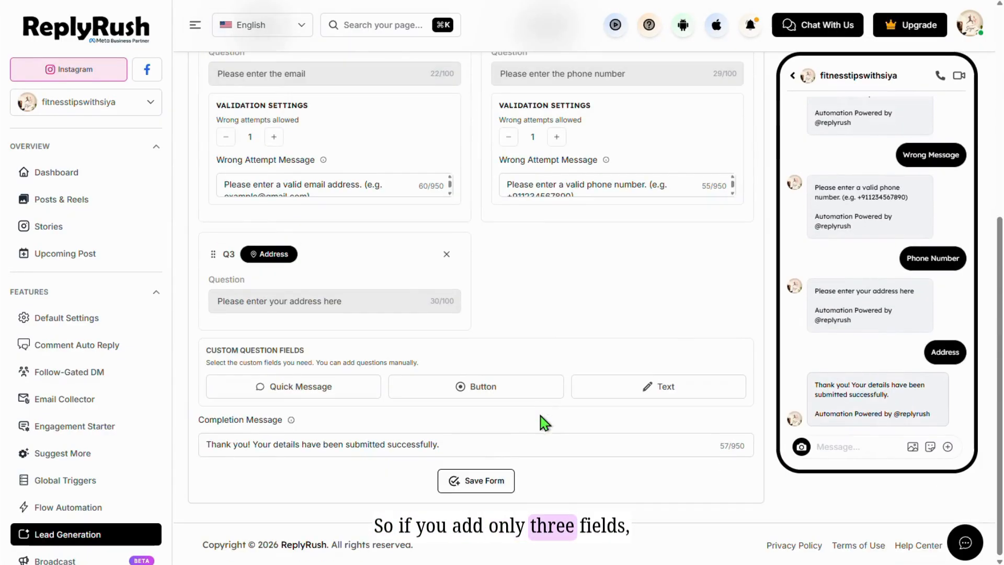
pyautogui.click(472, 482)
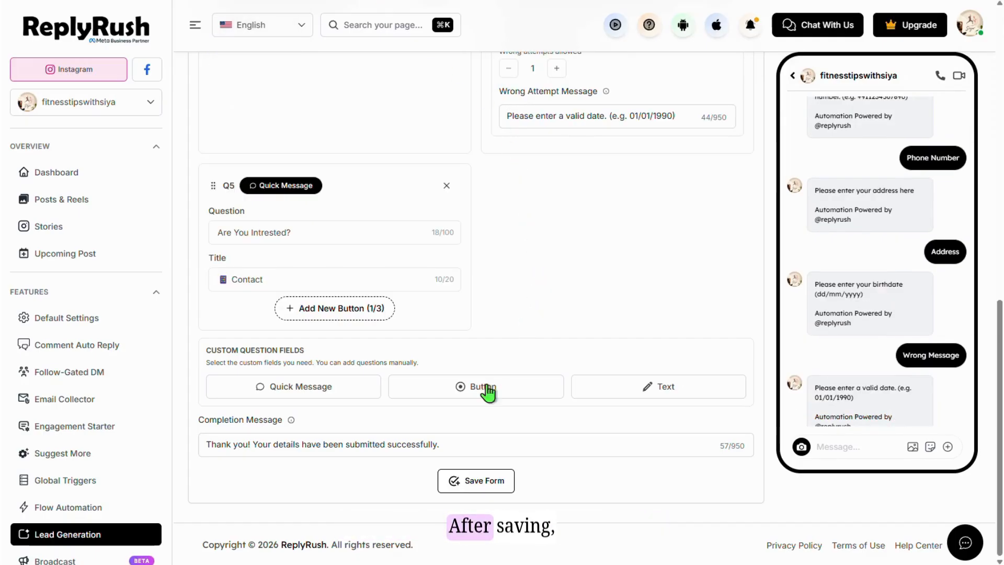
# - Save the Join meeting form so it appears in the Lead Generation list
pyautogui.click(477, 481)
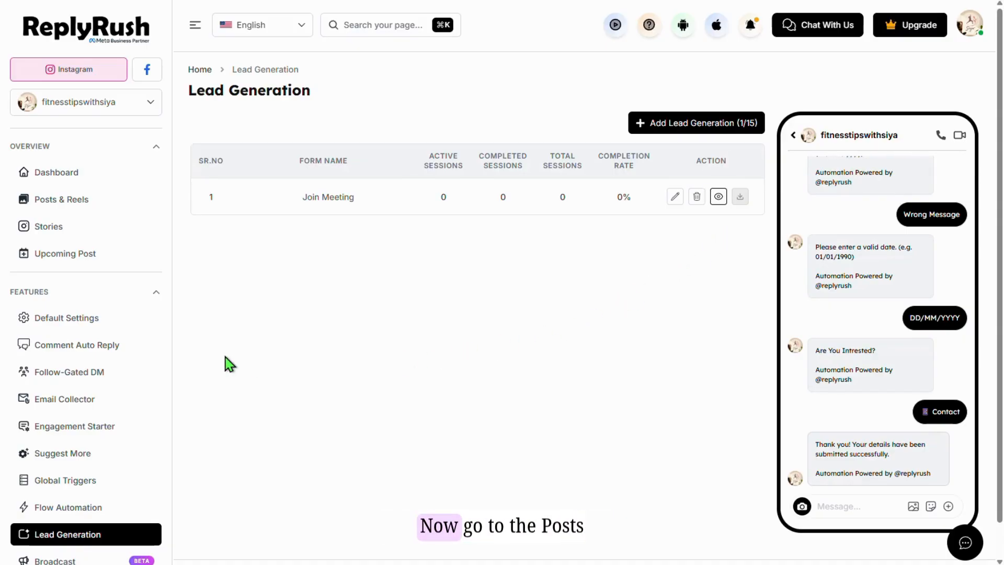
# - Start linking the 'What I eat in a day' post to an automation from Posts & Reels
pyautogui.click(101, 201)
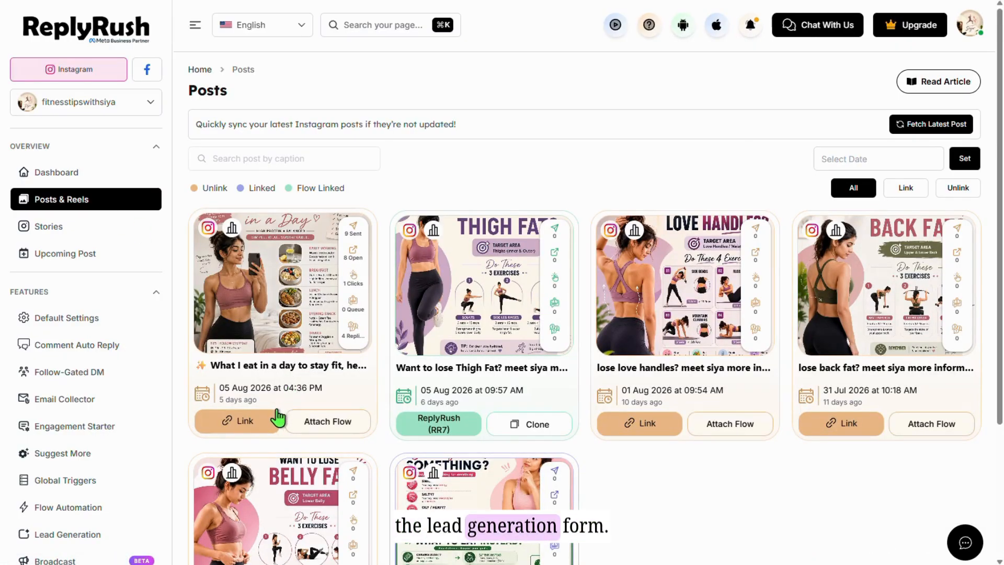
pyautogui.click(266, 421)
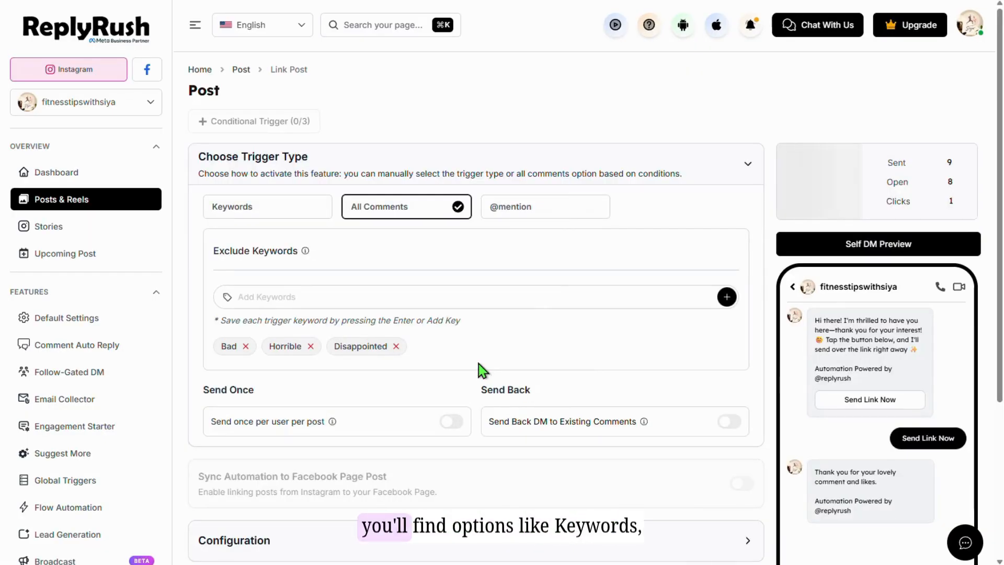
pyautogui.scroll(-2, 484, 360)
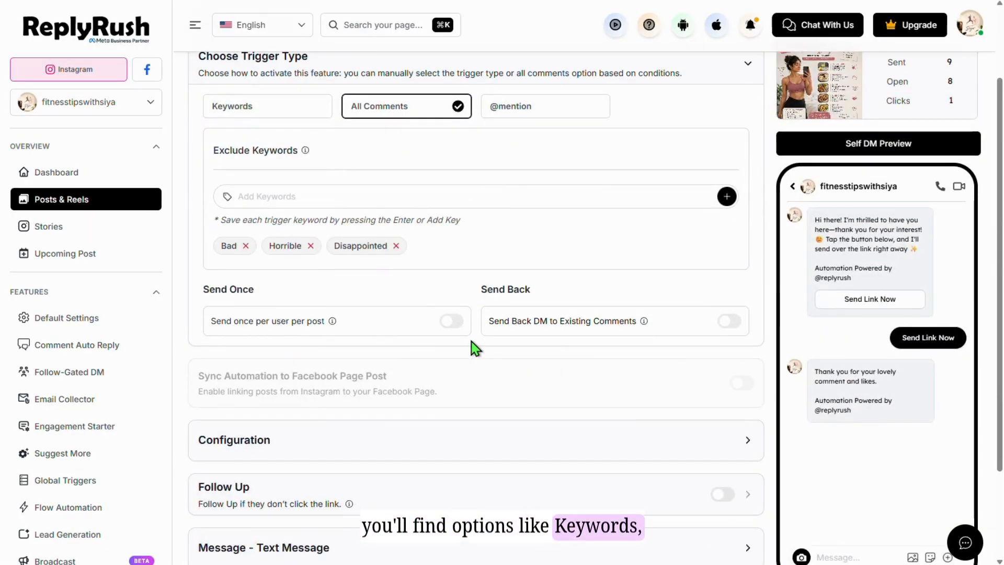
pyautogui.click(309, 111)
pyautogui.click(419, 109)
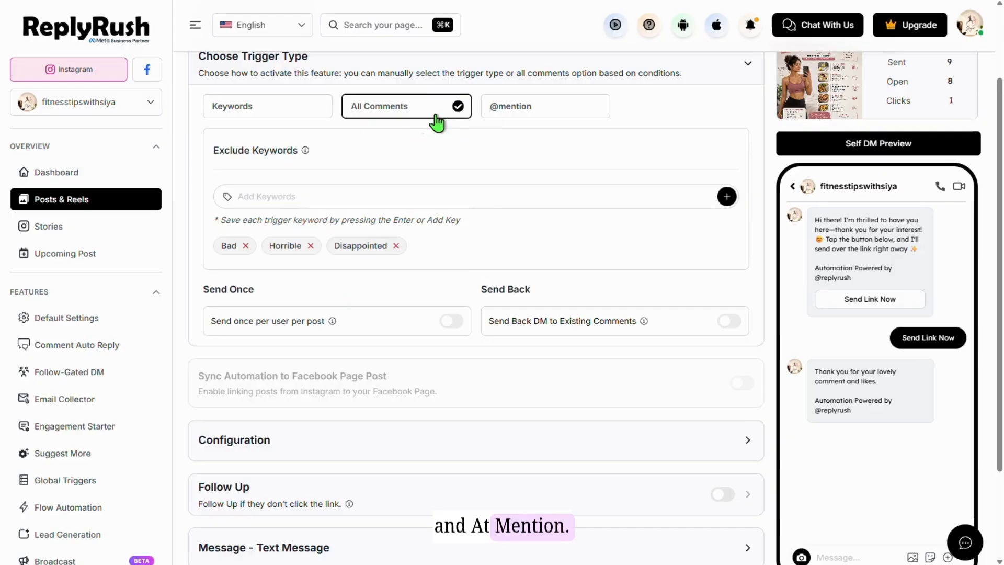
pyautogui.click(491, 118)
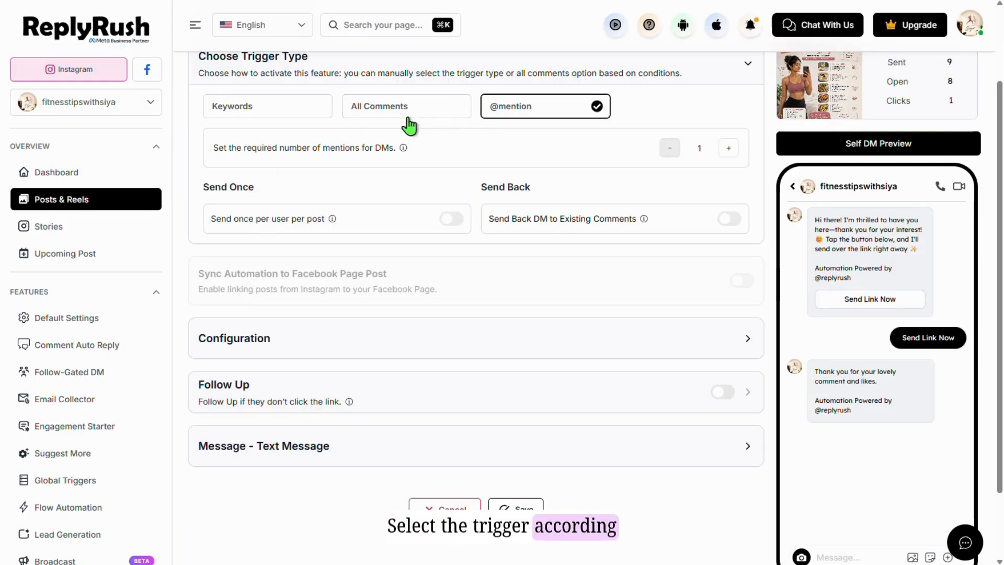
pyautogui.click(409, 122)
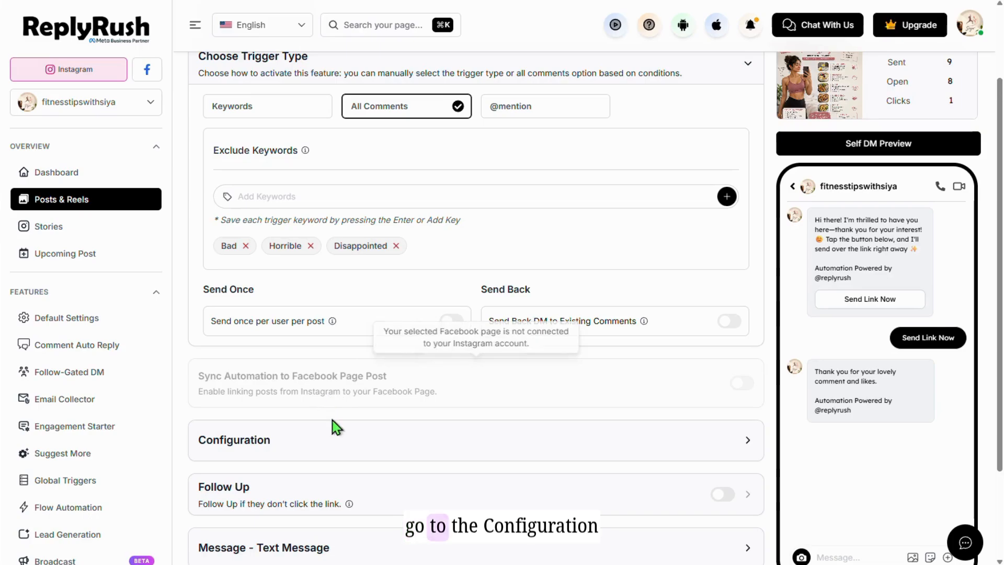
# - Set the post's DM message type to Lead Generation and attach the Join meeting form
pyautogui.click(324, 450)
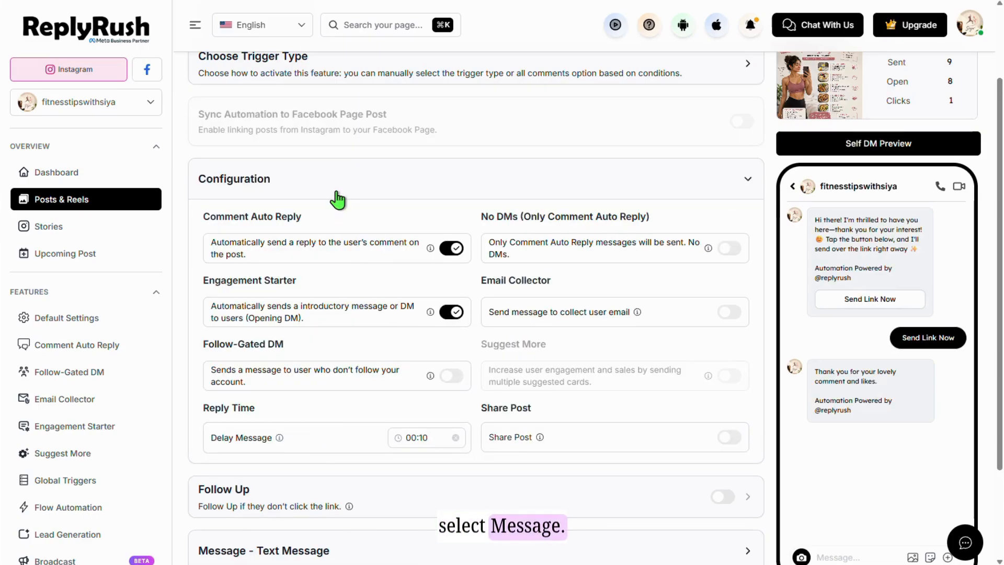
pyautogui.scroll(-2, 340, 209)
pyautogui.click(350, 451)
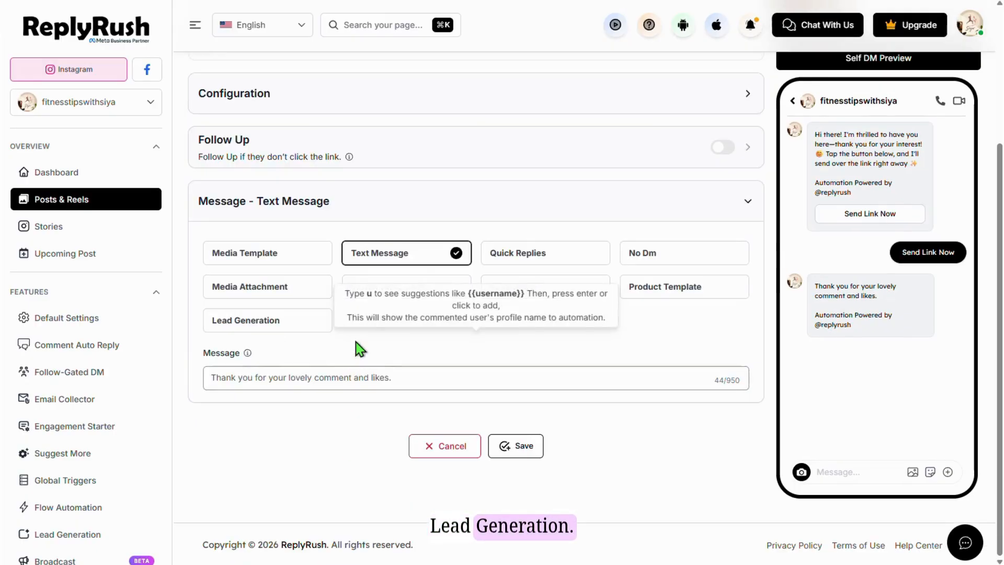
pyautogui.click(320, 324)
pyautogui.click(273, 376)
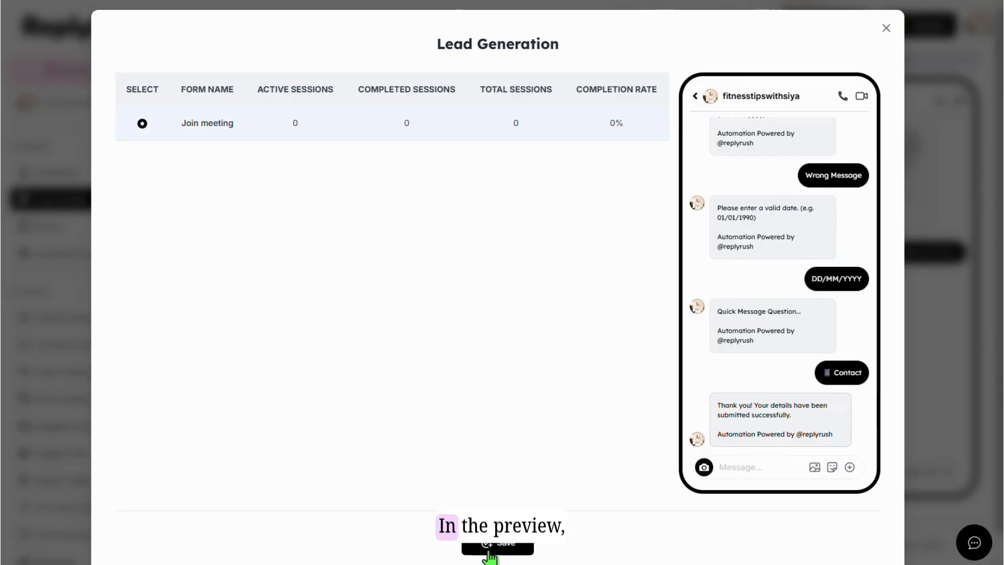
pyautogui.scroll(10, 730, 399)
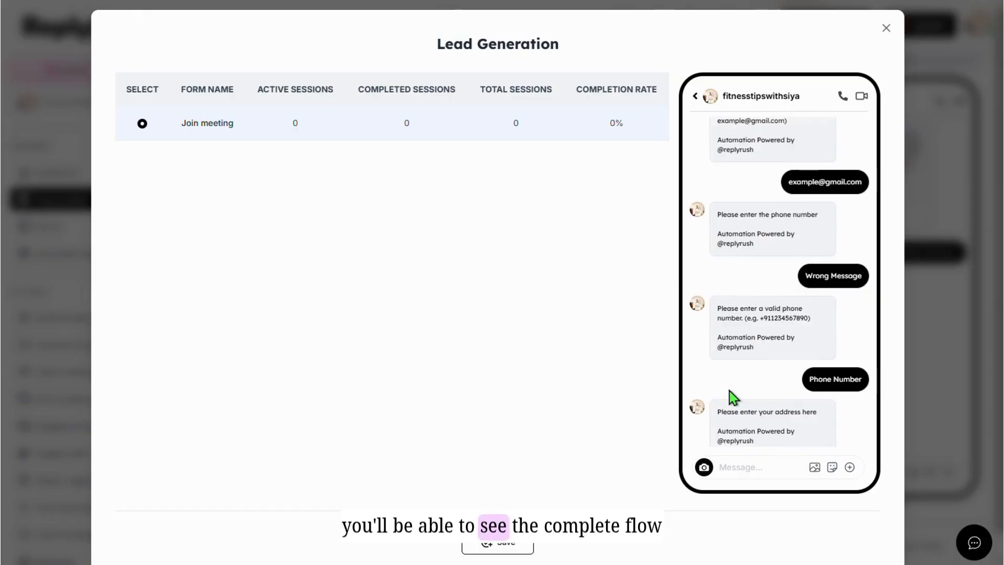
pyautogui.scroll(4, 731, 396)
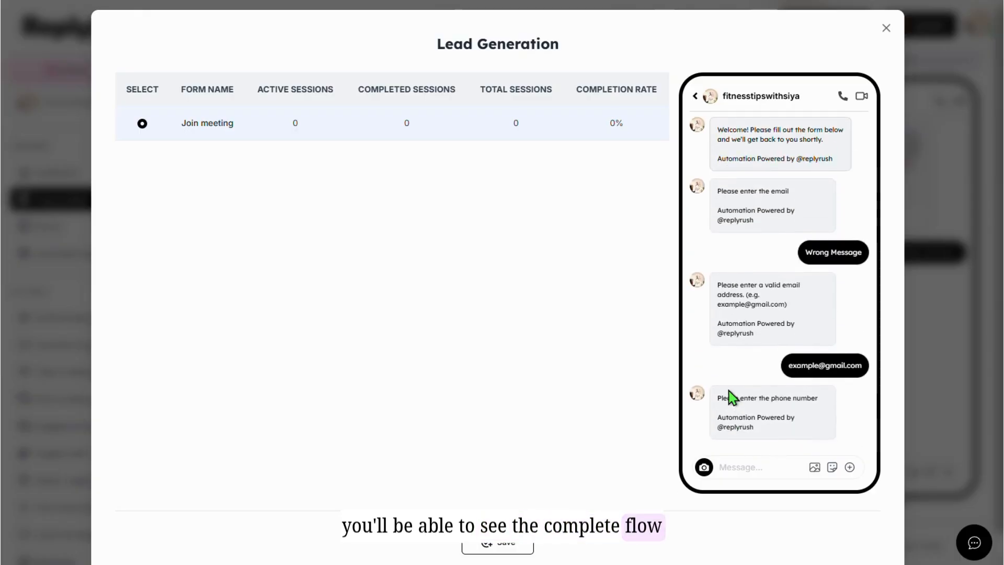
pyautogui.click(493, 547)
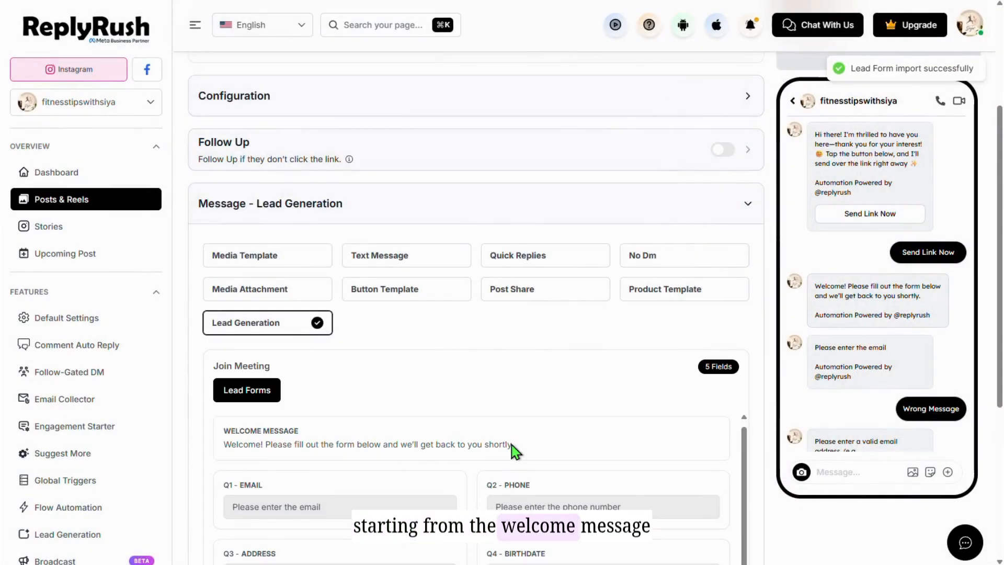
# - Scroll through the Posts list to confirm 'What I eat in a day' is linked
pyautogui.scroll(-5, 602, 408)
pyautogui.scroll(1, 465, 335)
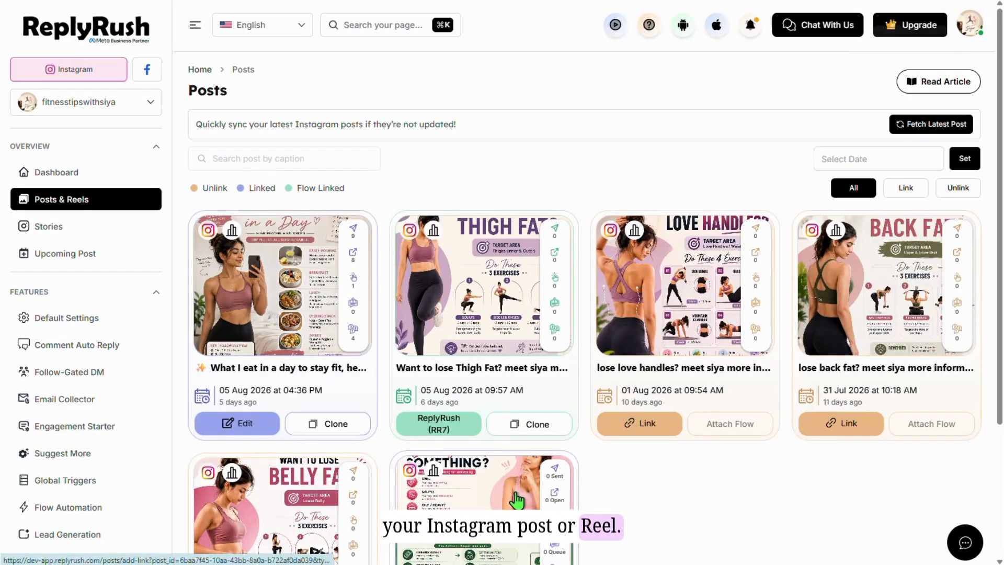
pyautogui.scroll(-3, 390, 440)
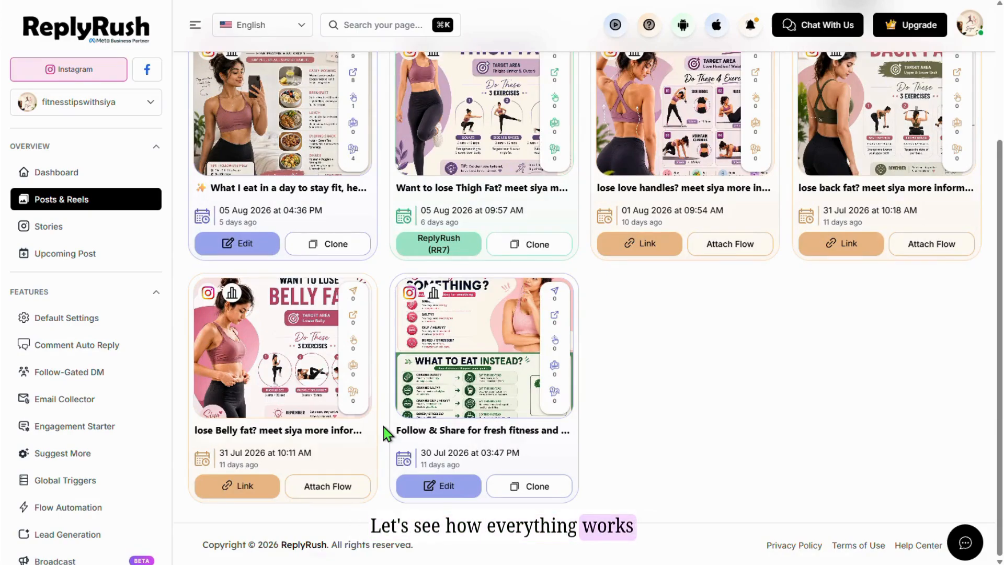
pyautogui.scroll(2, 388, 433)
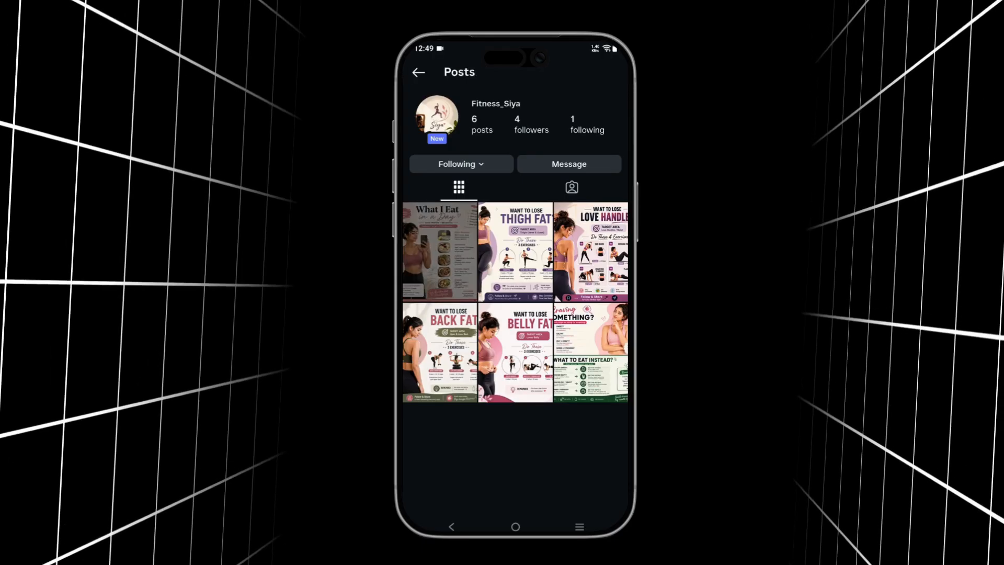
# - Comment INFO on the 'What I Eat in a Day' Instagram post
pyautogui.click(440, 252)
pyautogui.click(444, 356)
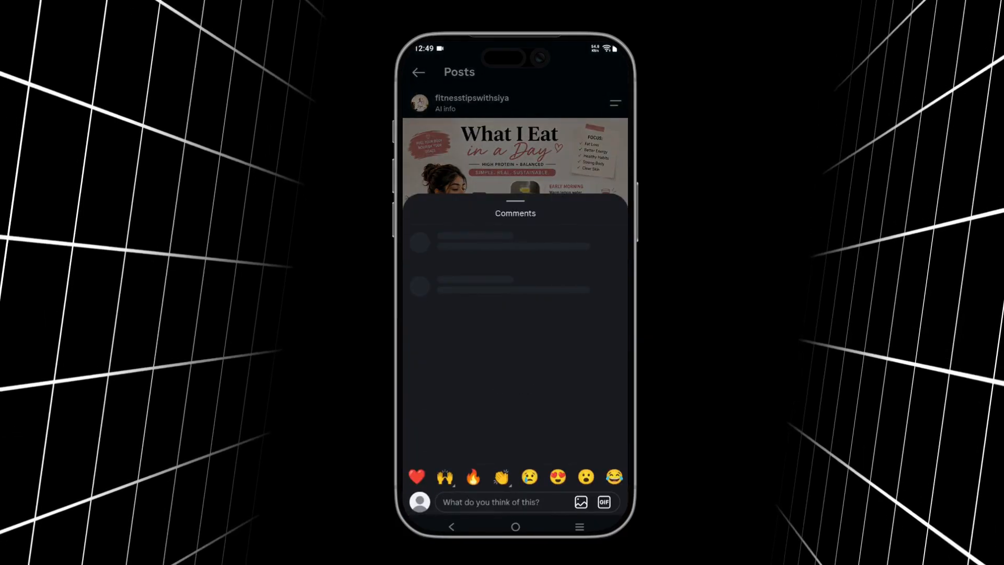
pyautogui.click(492, 502)
pyautogui.write('INFO')
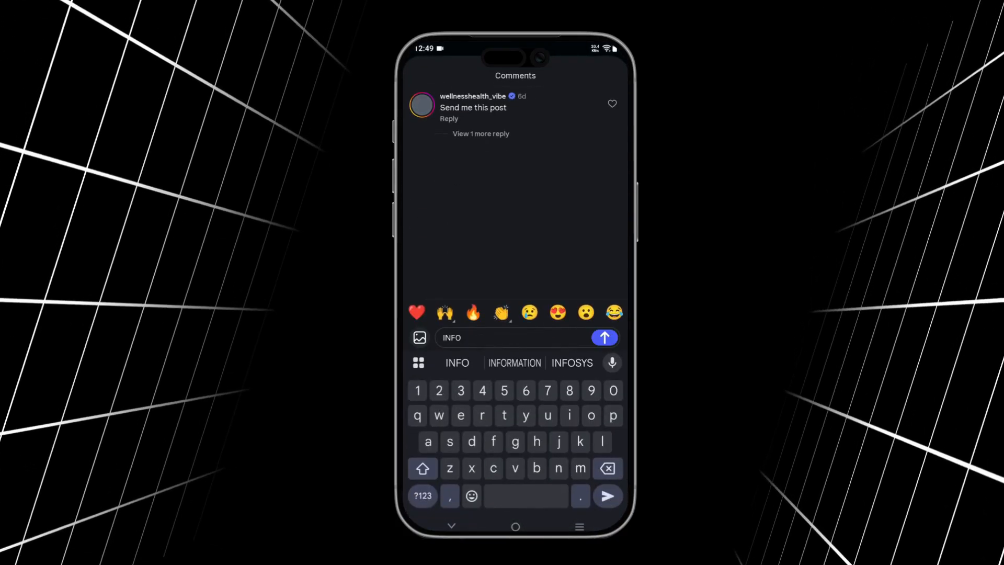
pyautogui.press('Return')
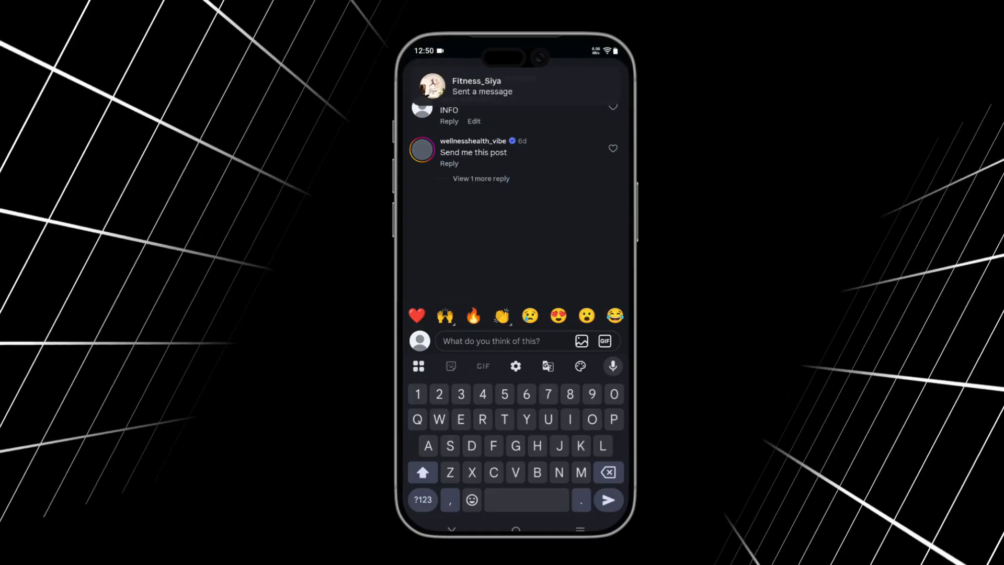
# - Open the automated DM, request the form link, and reply with an email address
pyautogui.click(491, 88)
pyautogui.click(503, 428)
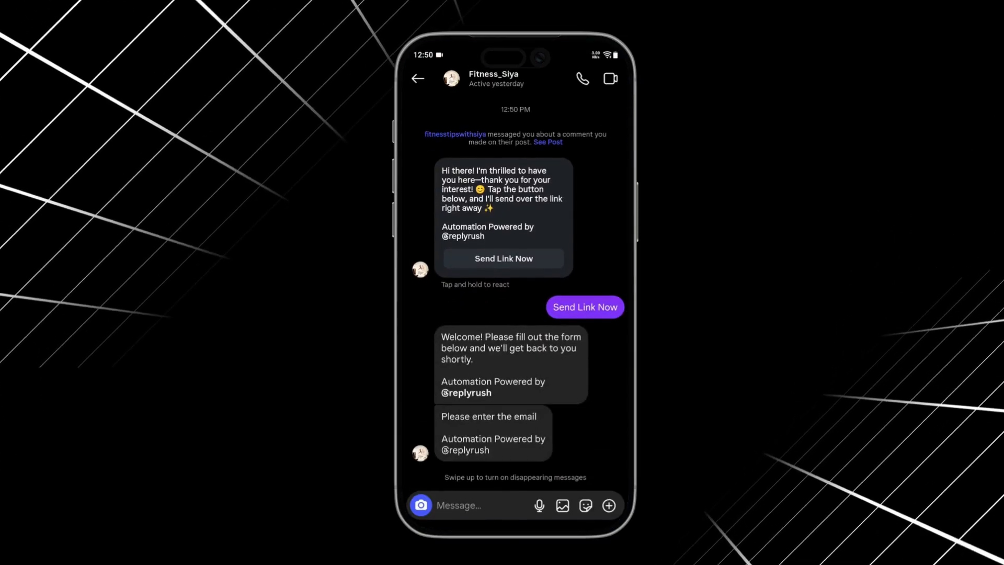
pyautogui.click(459, 503)
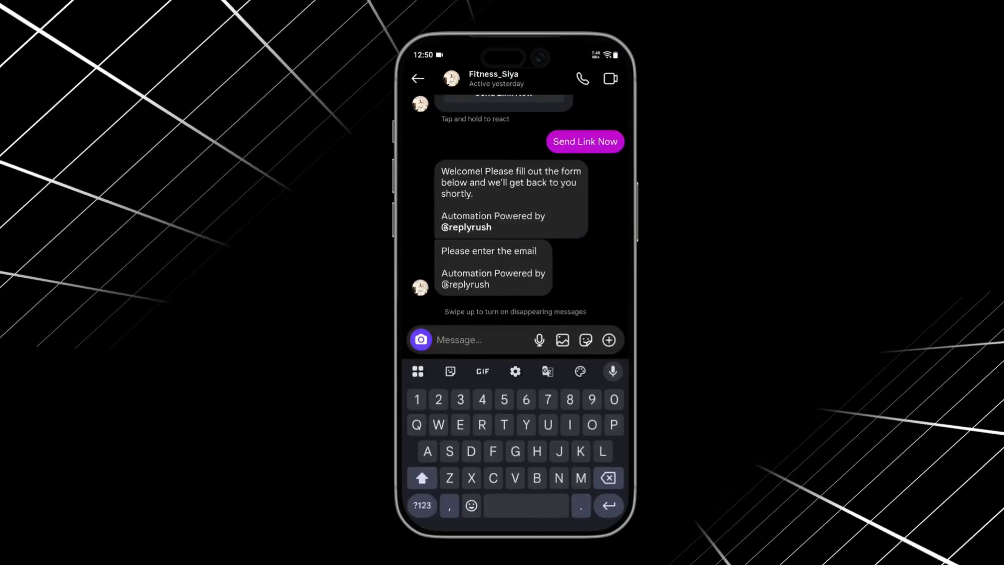
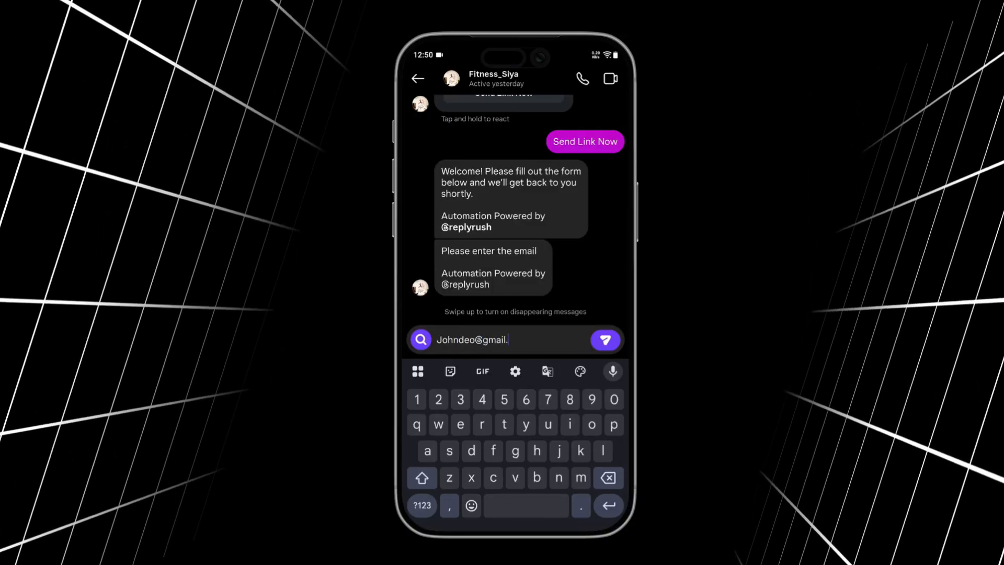
pyautogui.click(605, 340)
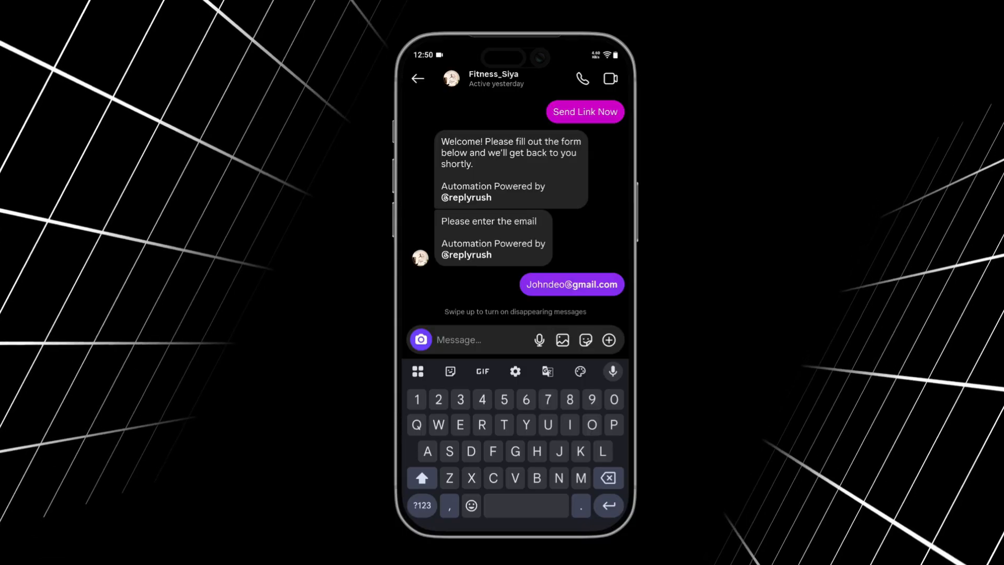
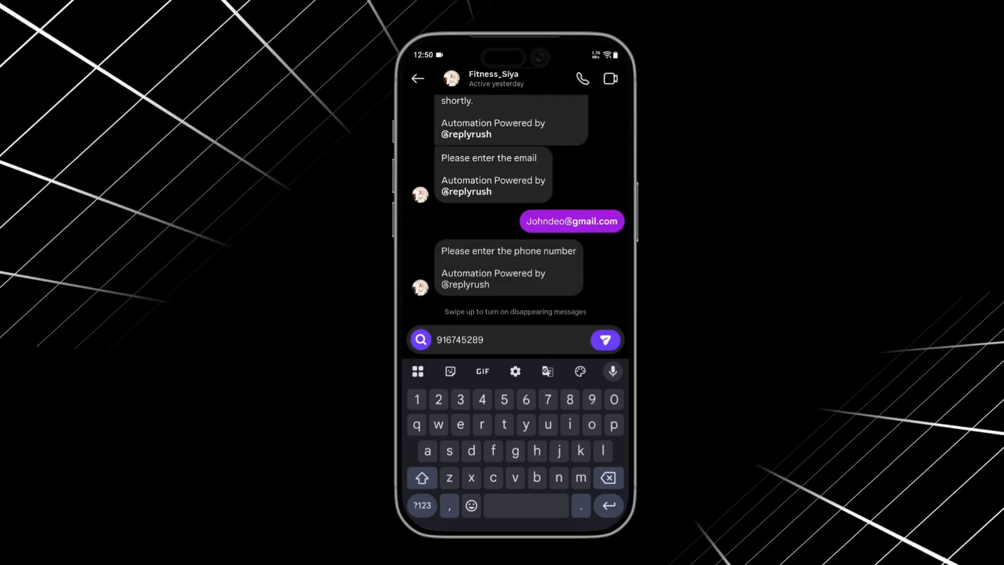
# - Send the phone number, address and birthdate answers, then choose Contact to finish the form
pyautogui.click(605, 340)
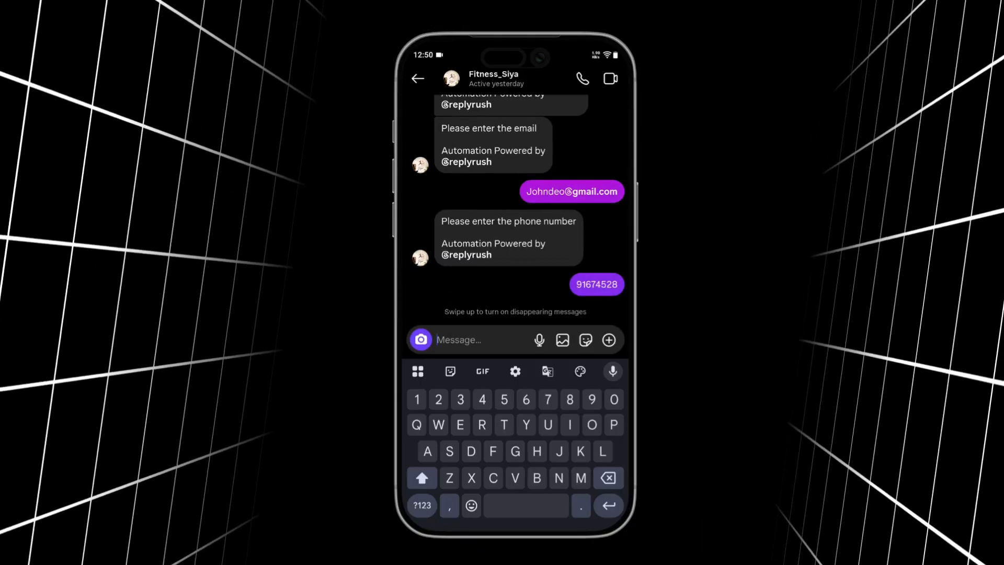
pyautogui.write('Usa')
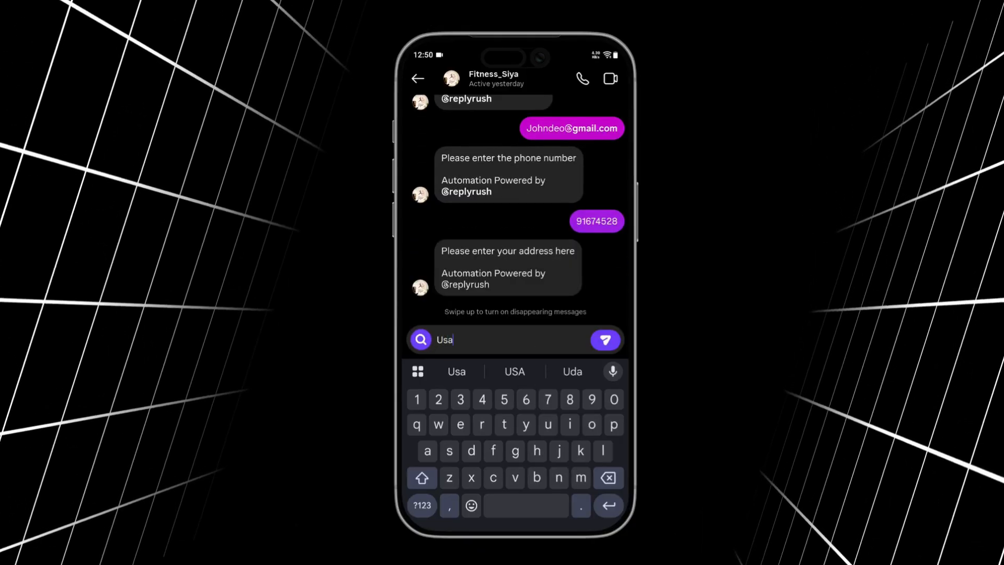
pyautogui.click(605, 340)
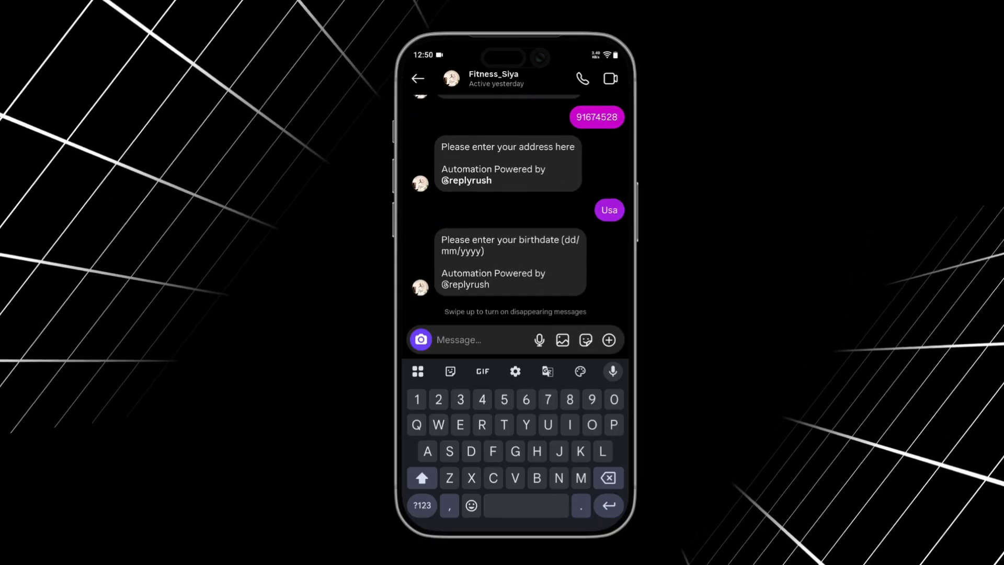
pyautogui.click(422, 505)
pyautogui.write('01/')
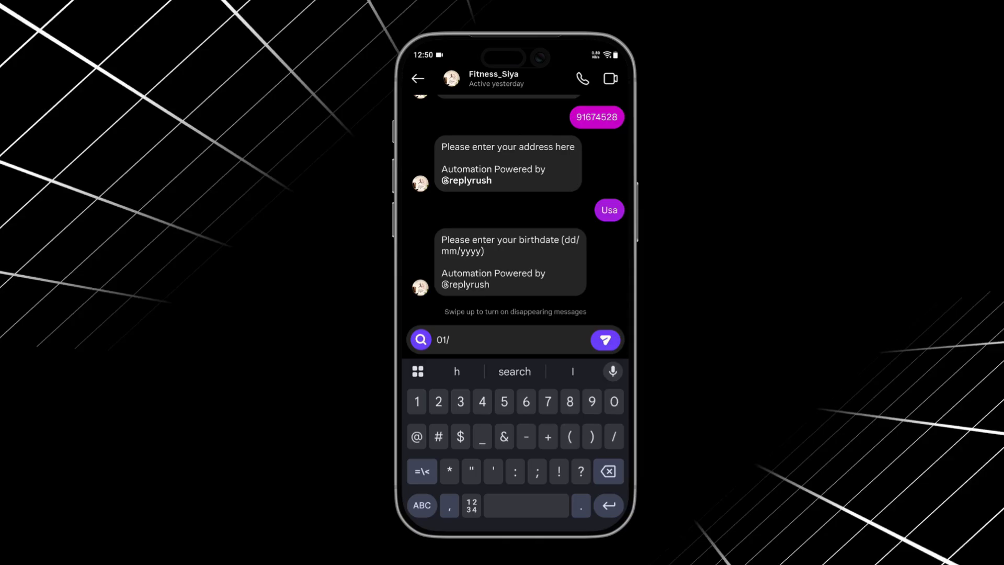
pyautogui.write('02/1999')
pyautogui.click(605, 340)
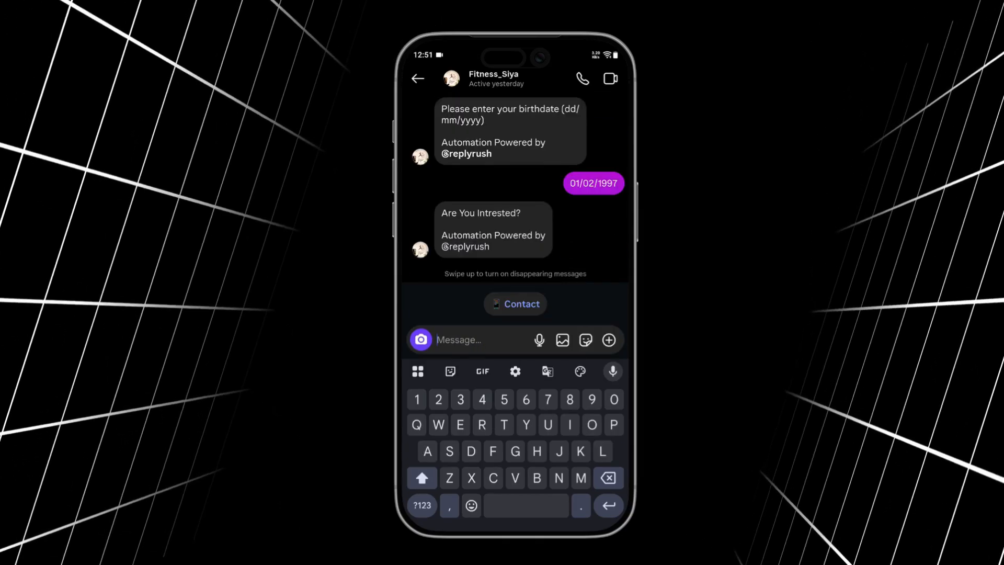
pyautogui.click(516, 303)
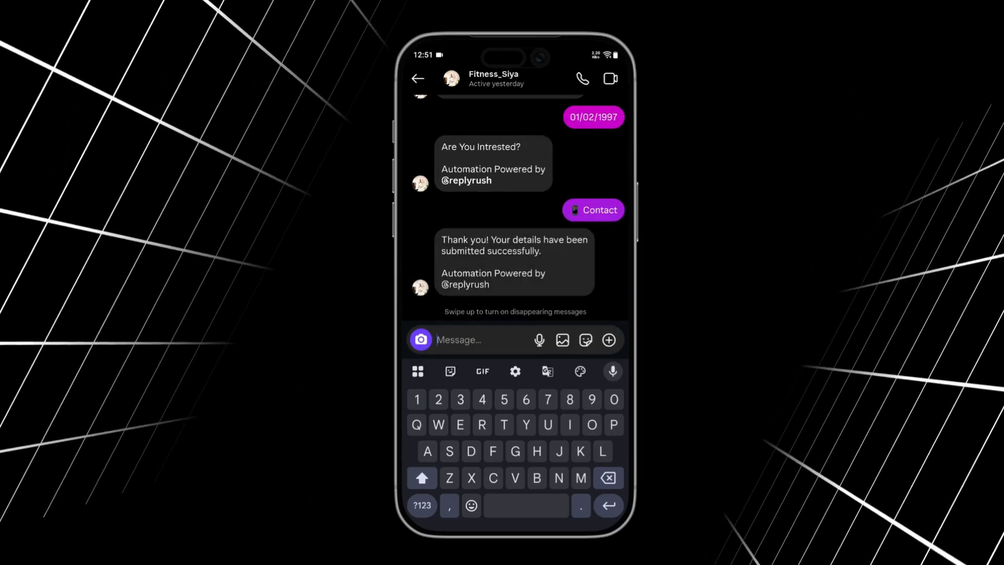